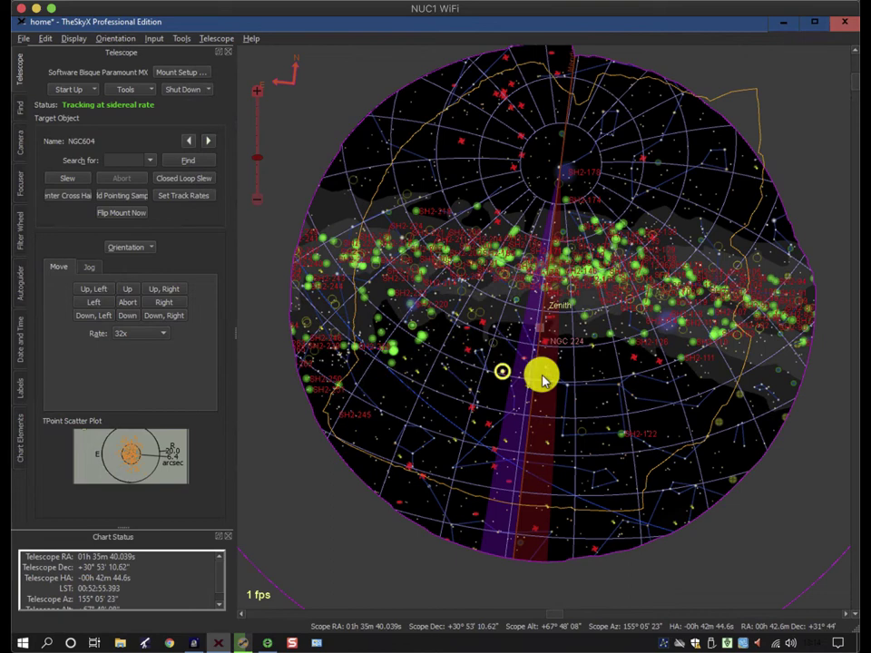
Zoom the TheSkyX chart in on the meridian near the zenith and inspect nearby stars
mouse_move(532, 376)
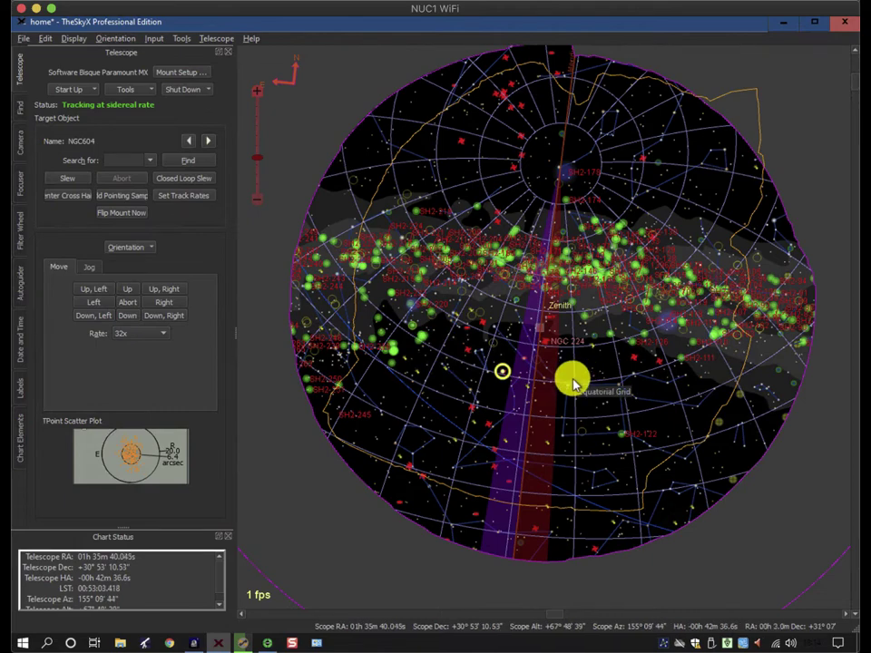
scroll(572, 383, "up", 5)
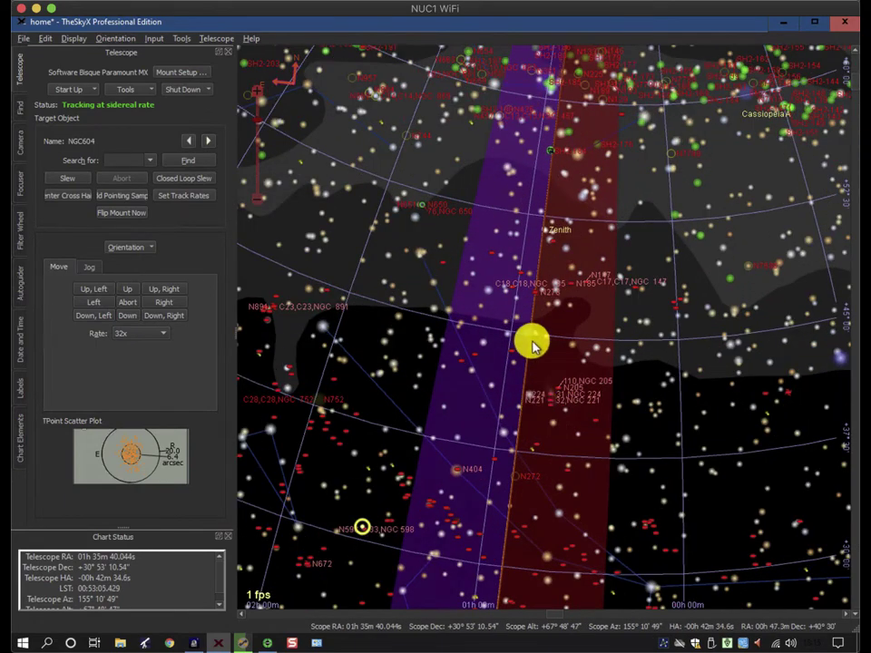
left_click(528, 334)
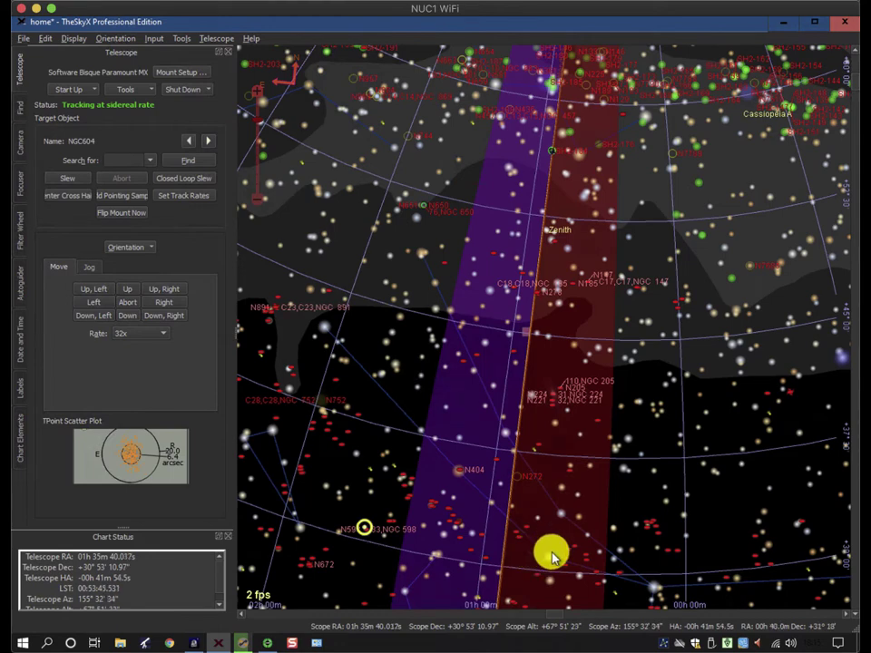
mouse_move(550, 555)
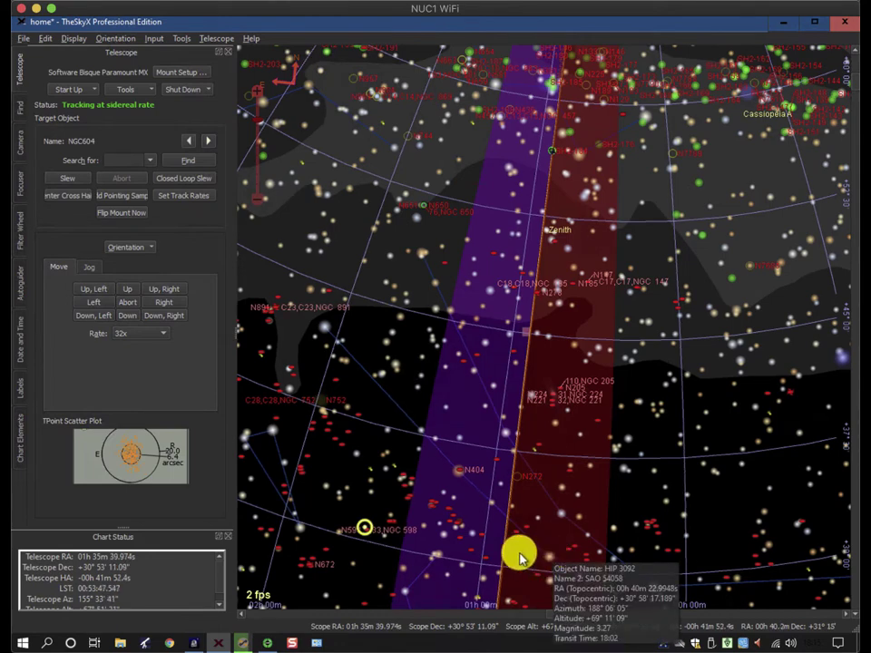
mouse_move(443, 533)
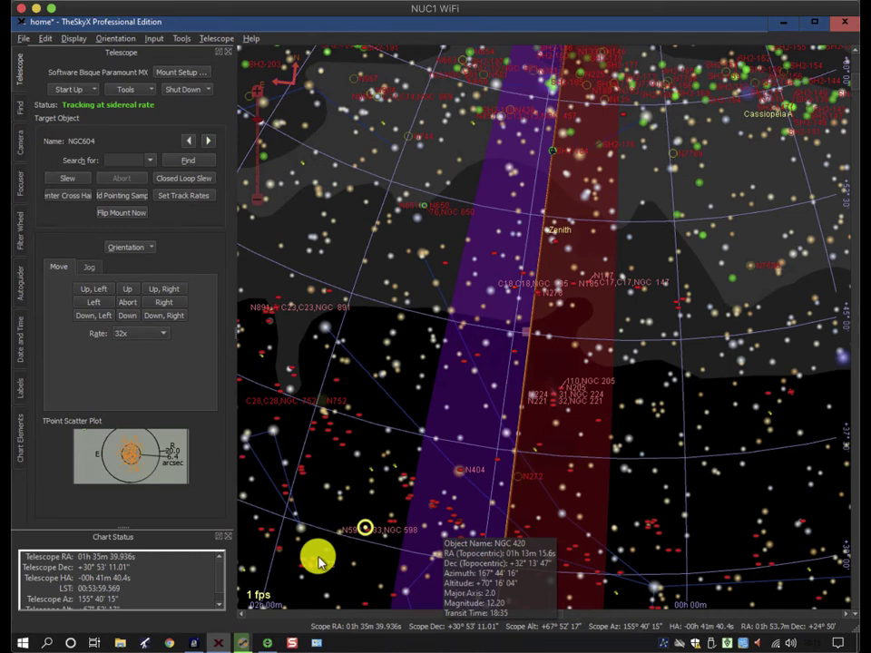
In SGP's Sequence editor, change event 1's Repeat count from 20 to 50 frames
left_click(238, 642)
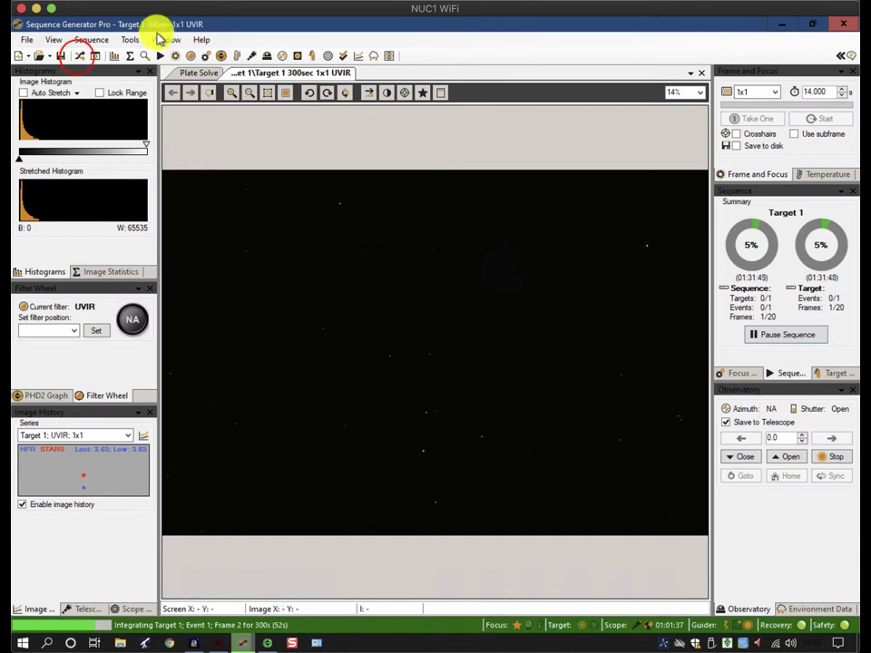
left_click(76, 57)
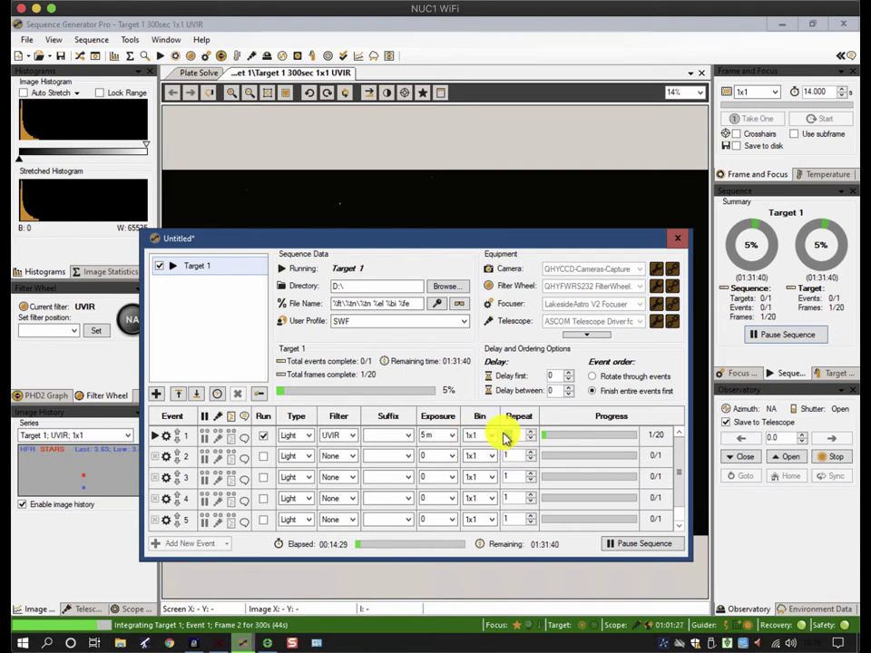
double_click(505, 436)
left_click(506, 433)
left_click(675, 237)
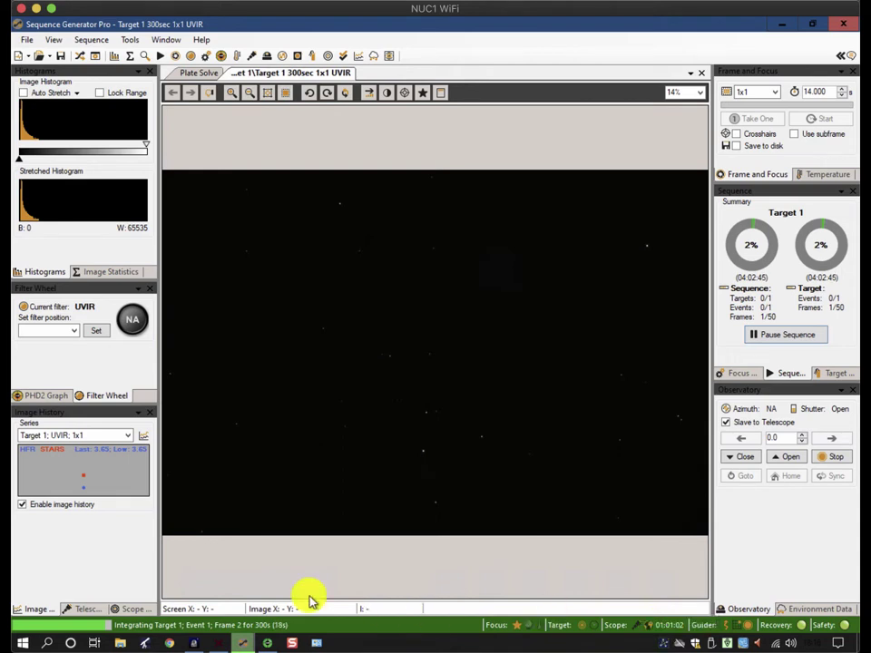
Check the Bisque TCS mount slew limits for the tube east of pier (-0.50 h)
left_click(221, 643)
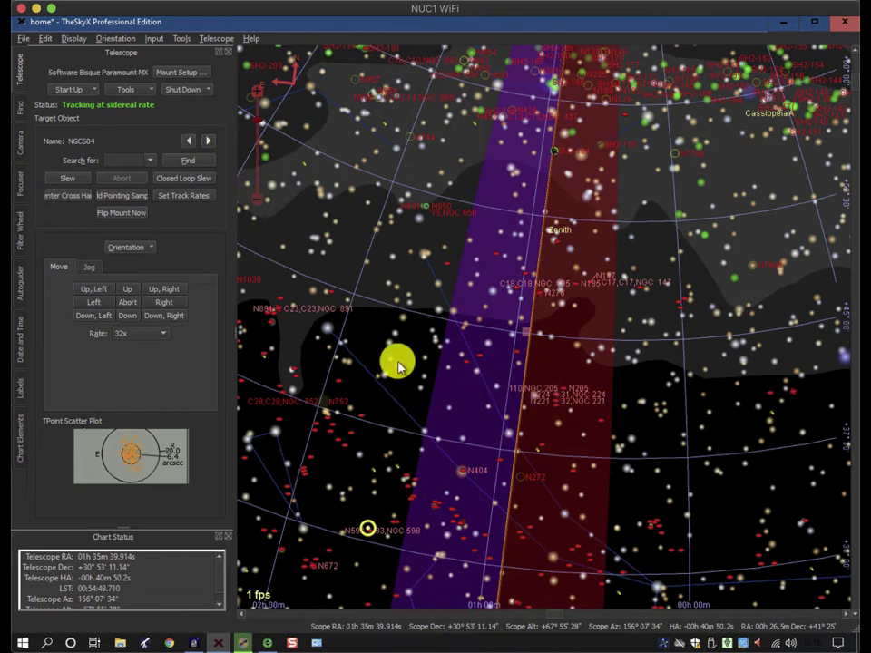
left_click(141, 90)
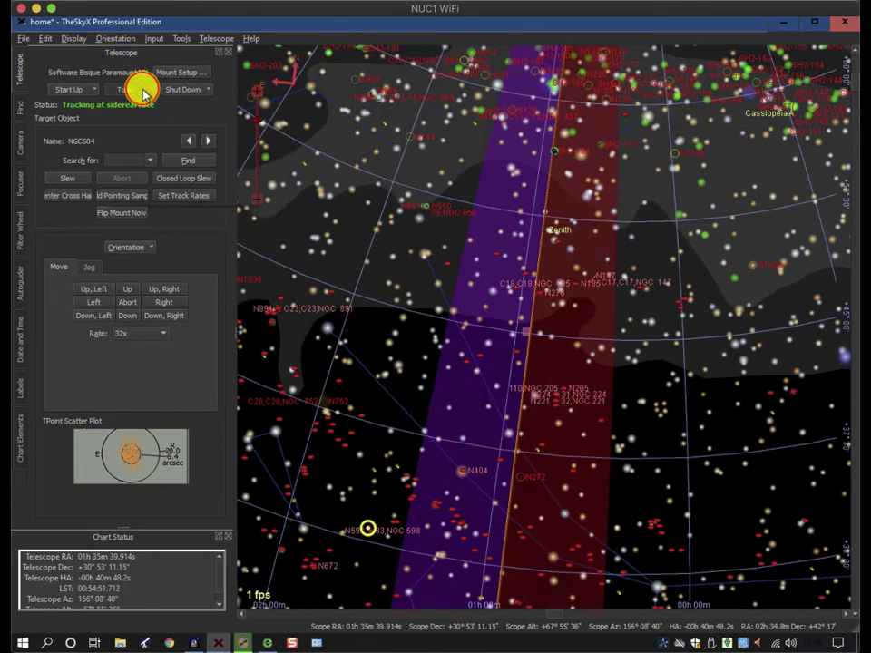
left_click(139, 181)
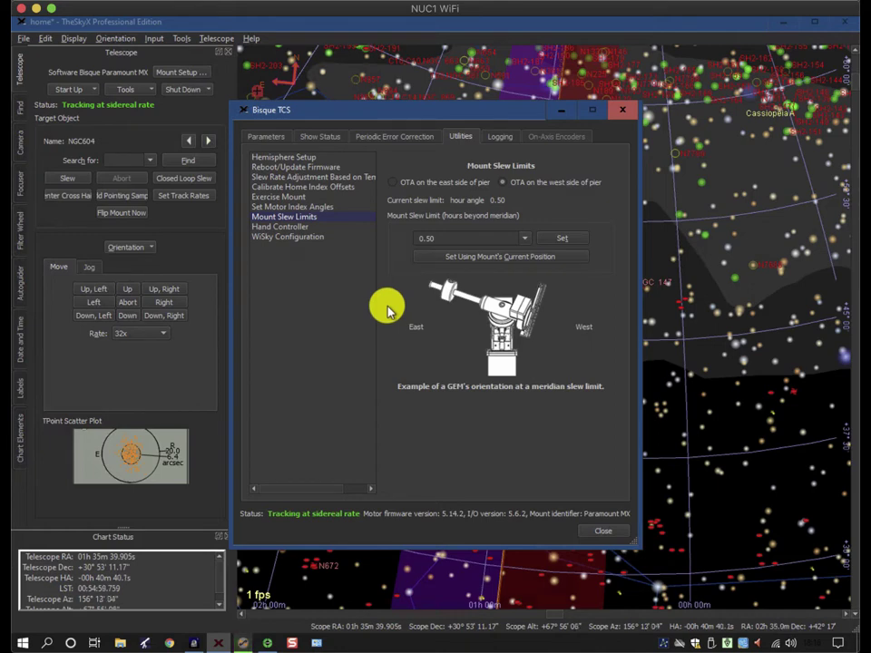
left_click(394, 182)
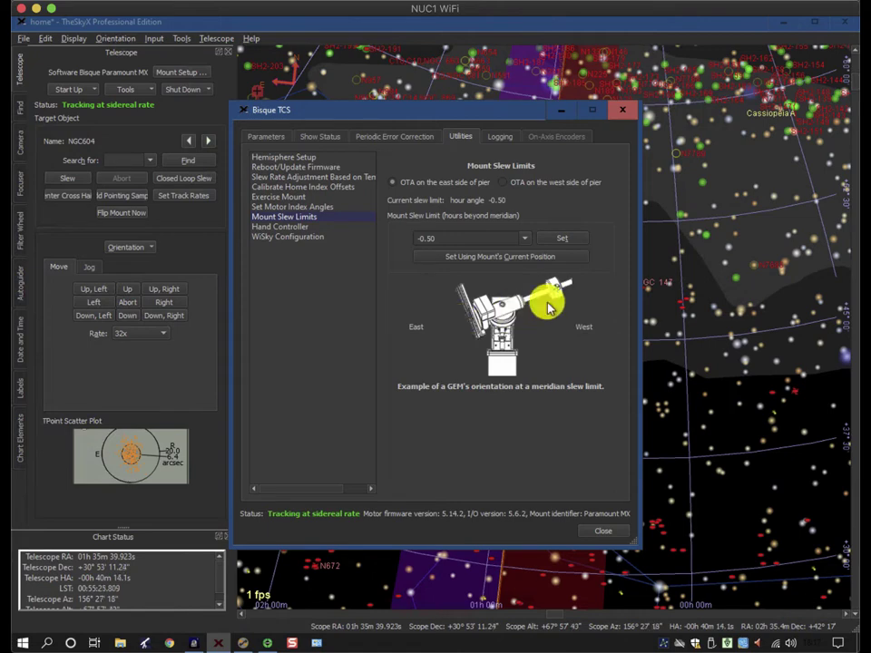
mouse_move(535, 306)
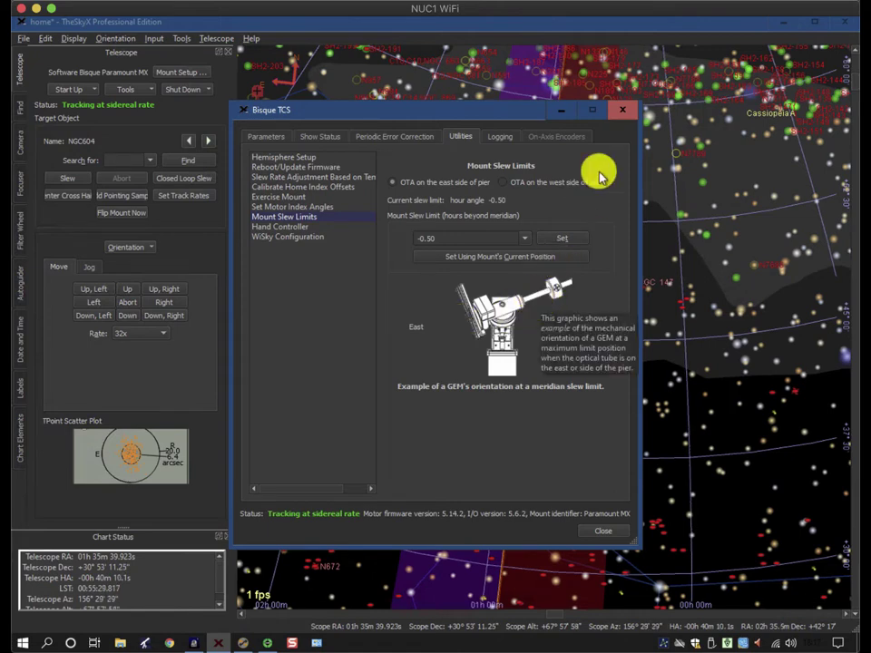
Close TheSkyX's mount settings and bring up SGP's Meridian Flip Options from the Telescope tab
left_click(622, 111)
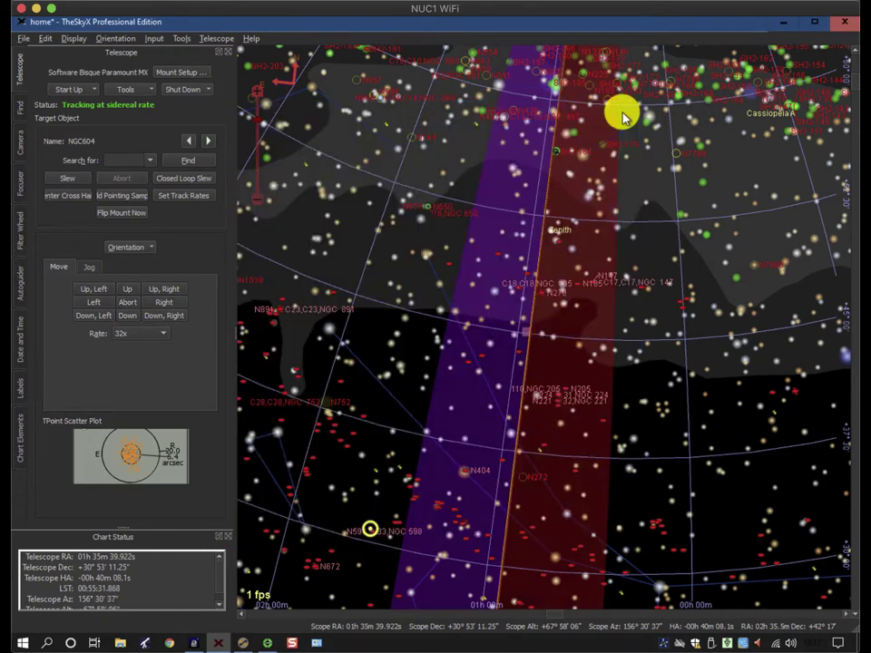
left_click(245, 640)
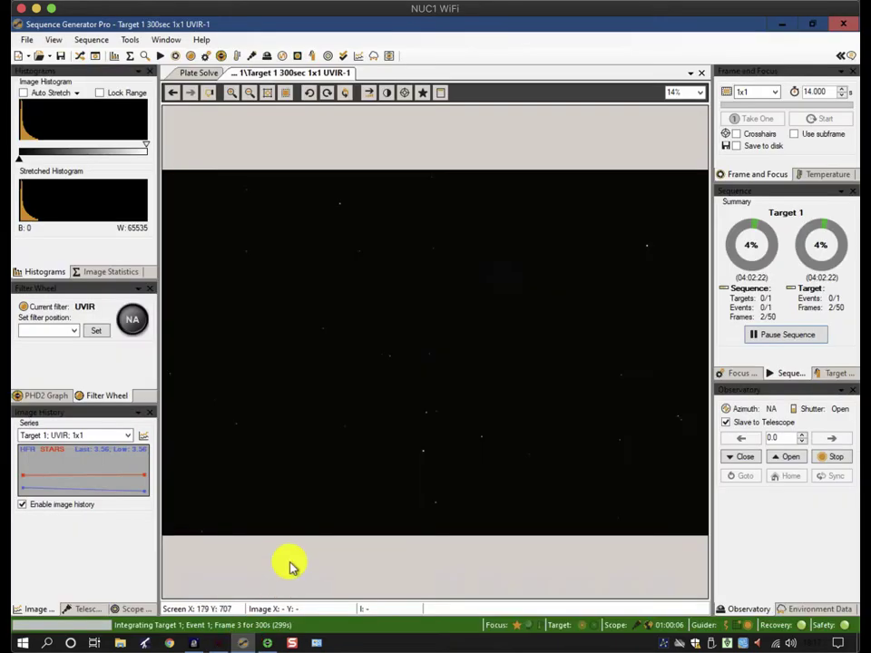
left_click(95, 55)
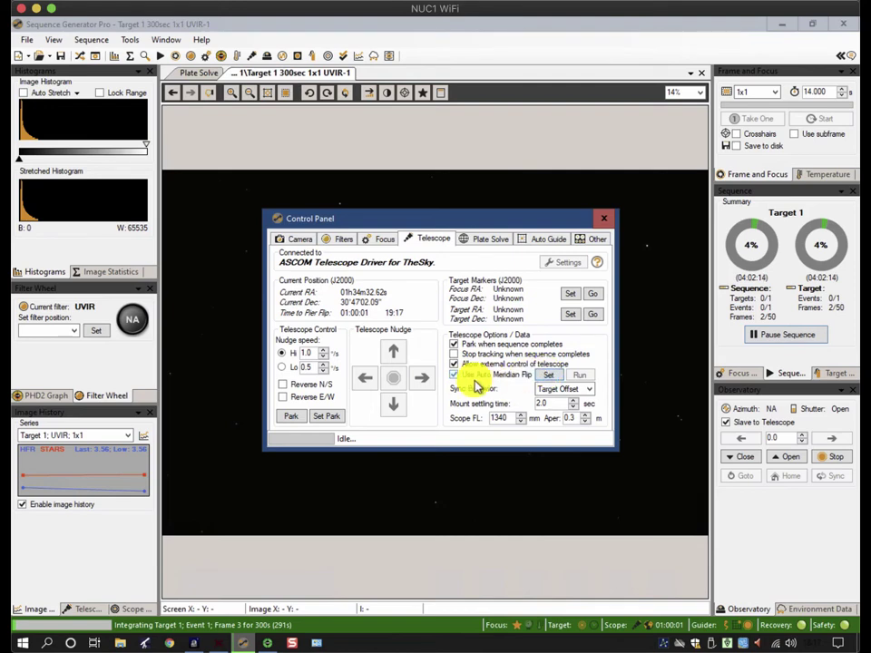
left_click(547, 377)
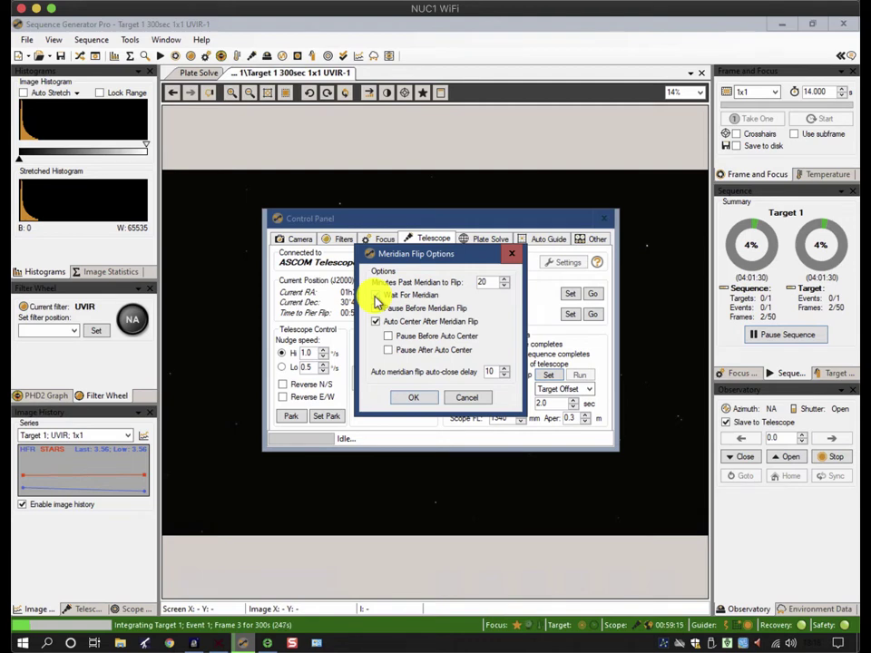
Flip at 20 minutes past meridian with Wait For Meridian and Auto Center After Flip enabled
left_click(375, 296)
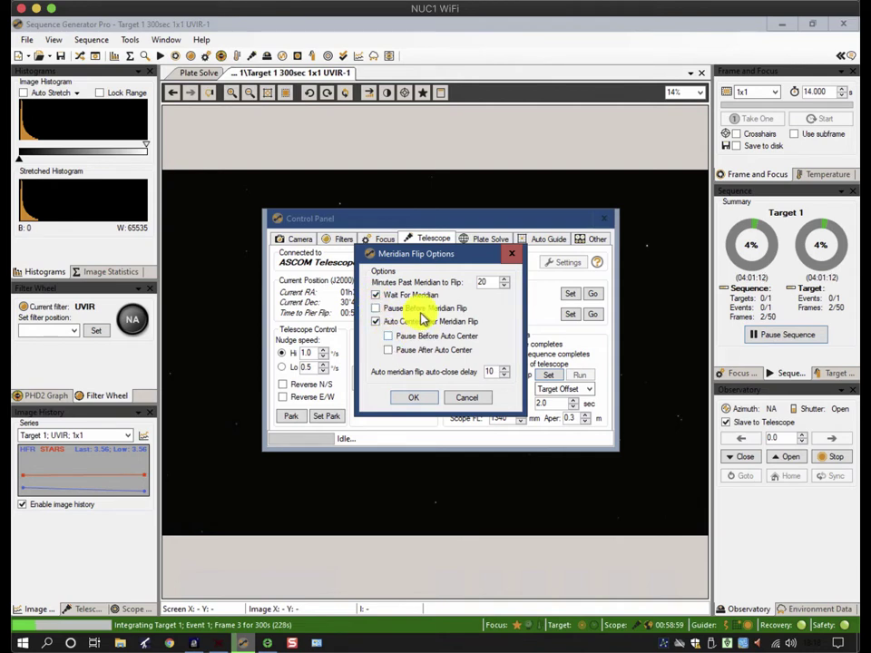
left_click(377, 296)
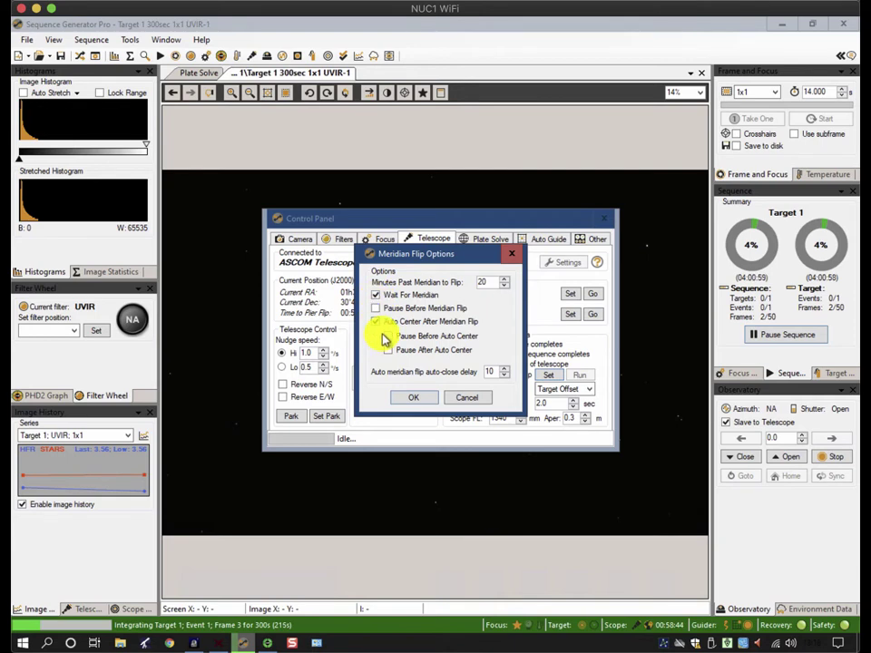
left_click(377, 321)
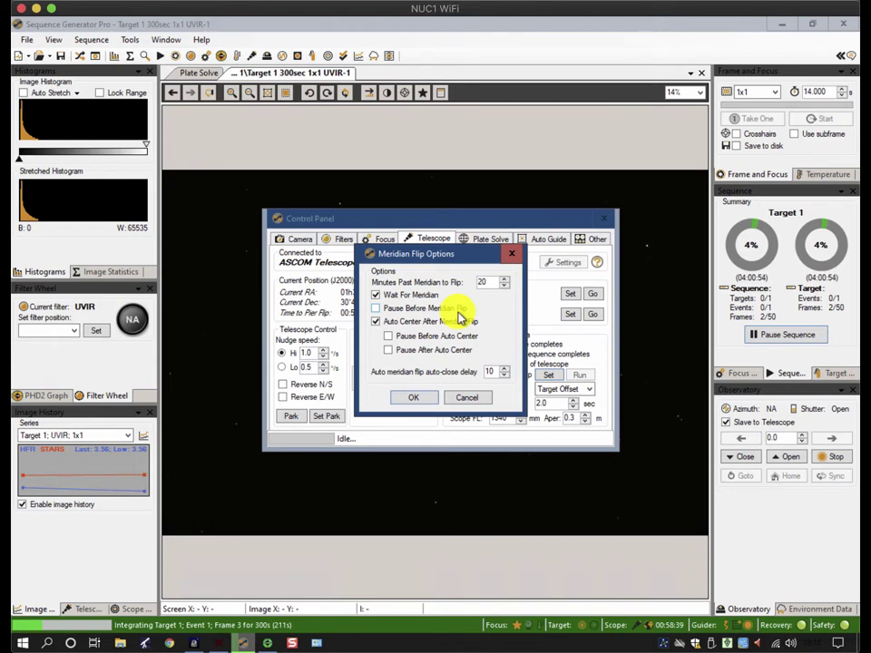
left_click(375, 298)
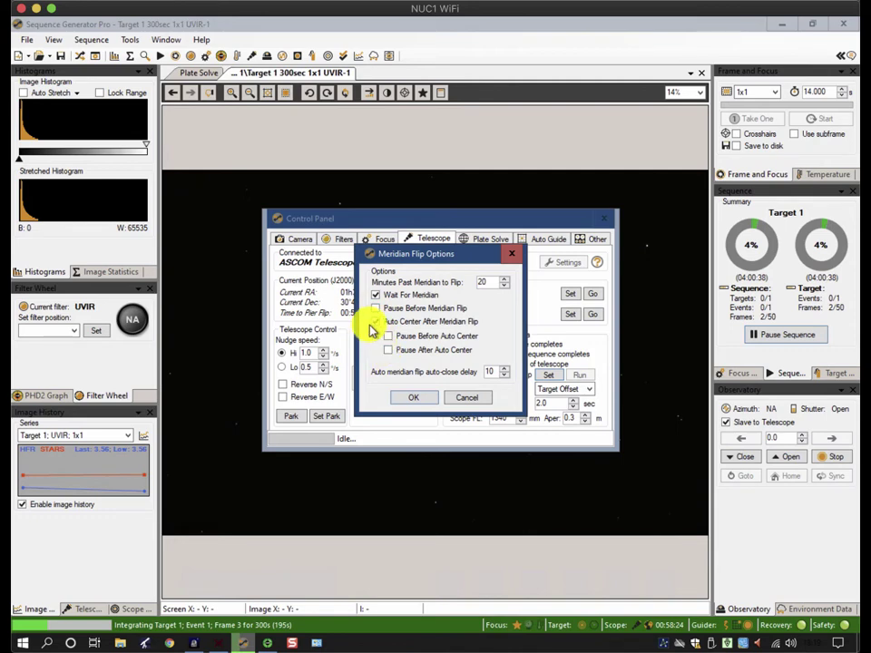
left_click(377, 323)
left_click(376, 322)
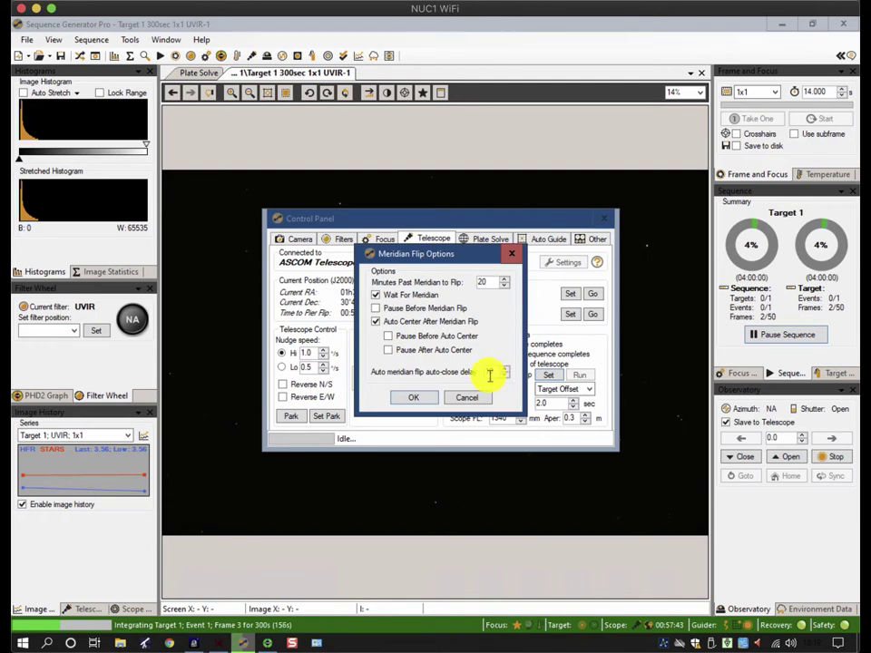
left_click(417, 398)
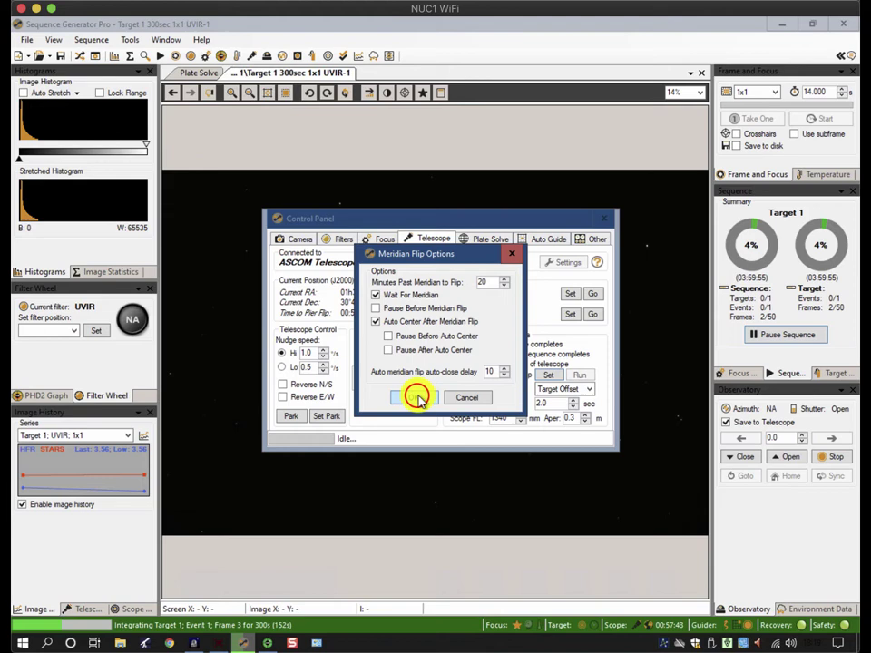
Close the Control Panel and examine the Image History graph's per-frame HFR and star counts
left_click(604, 220)
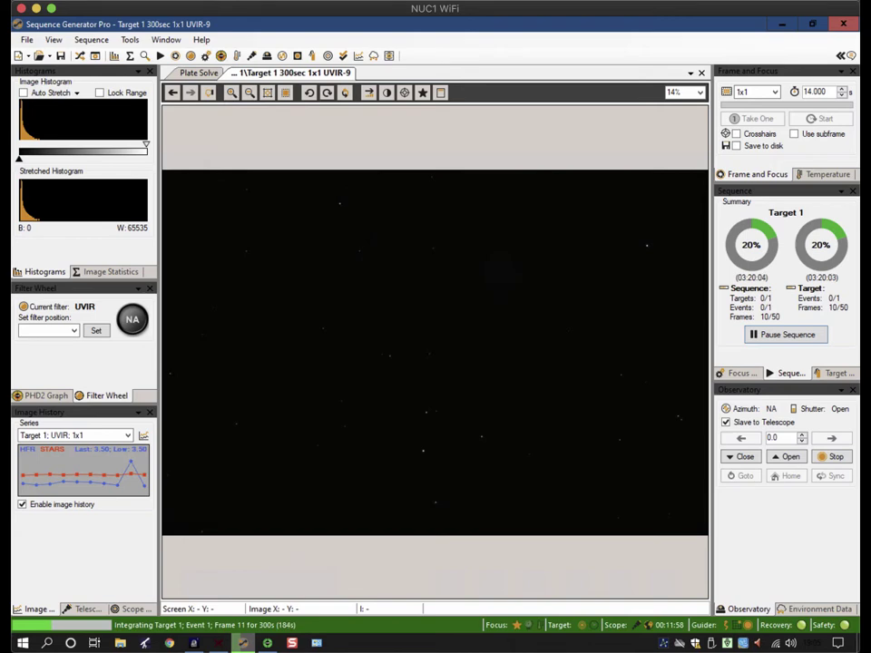
mouse_move(63, 485)
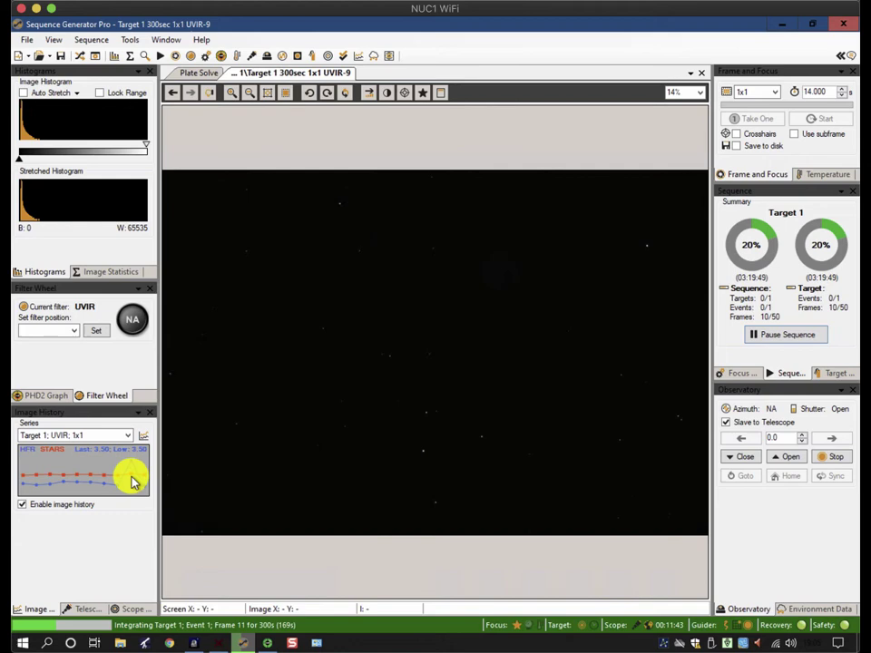
mouse_move(132, 478)
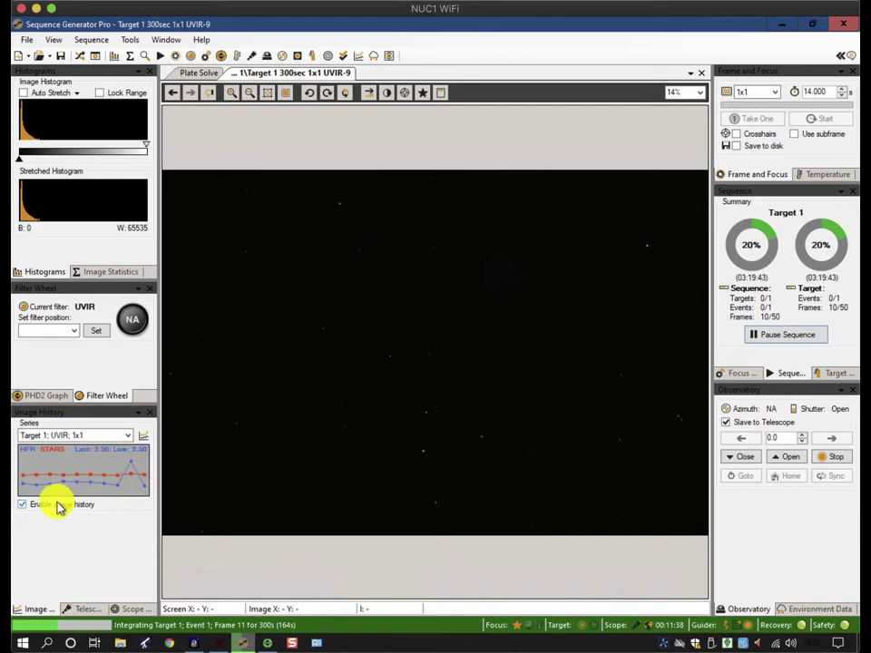
Open frame UVIR-8 from the image history, auto-stretch it, and view it at 100%
left_click(130, 468)
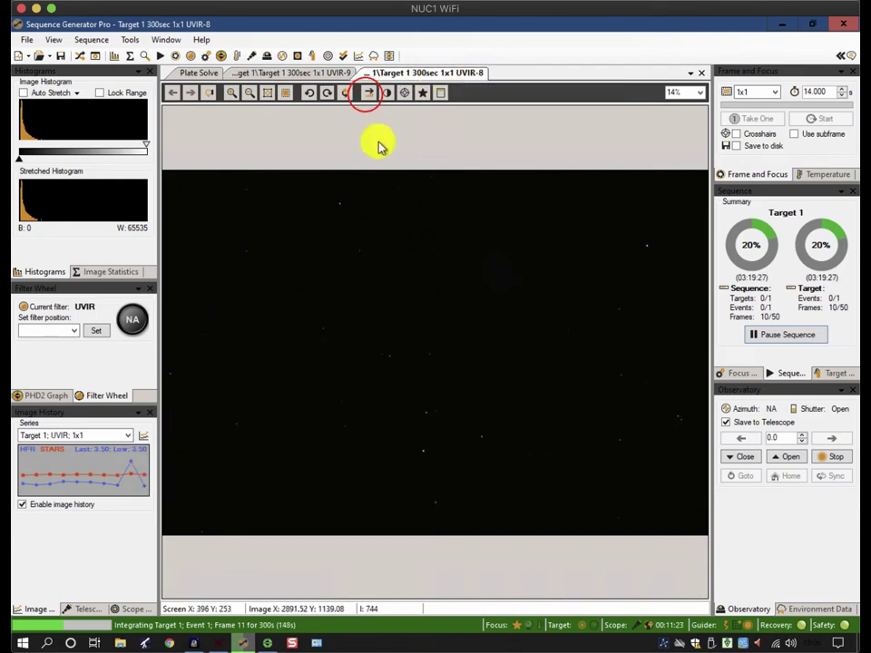
left_click(365, 94)
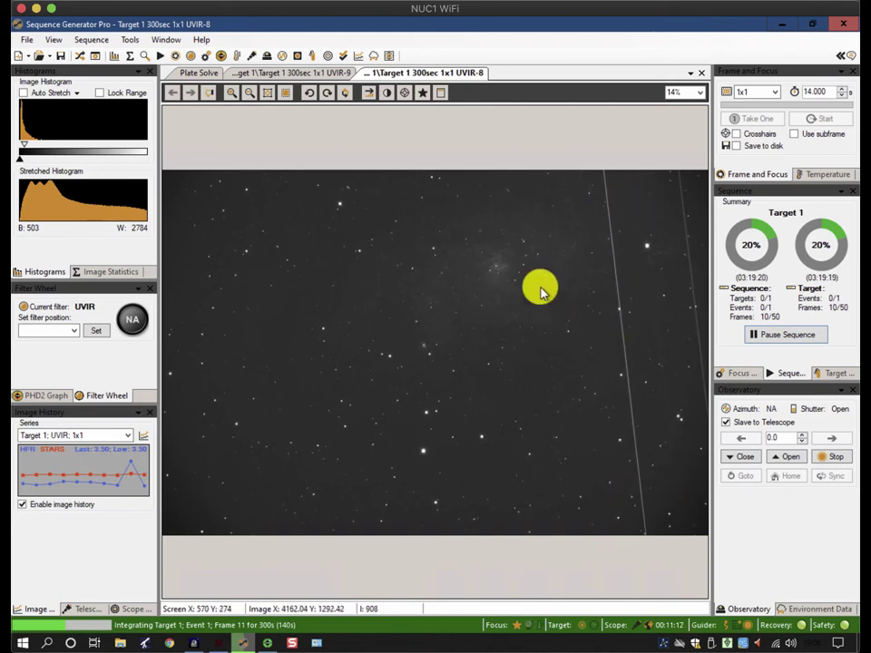
left_click(701, 90)
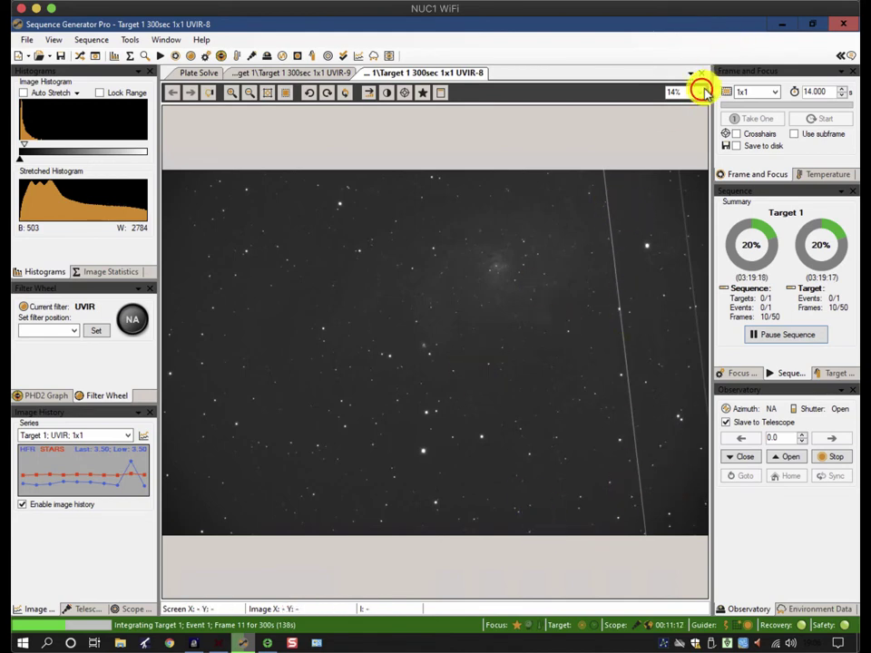
left_click(677, 117)
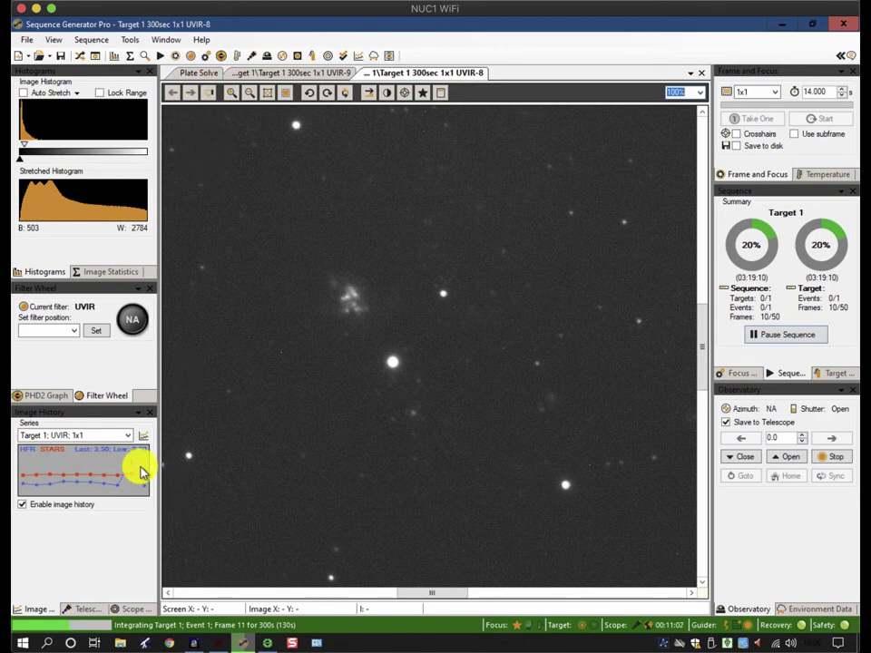
mouse_move(131, 466)
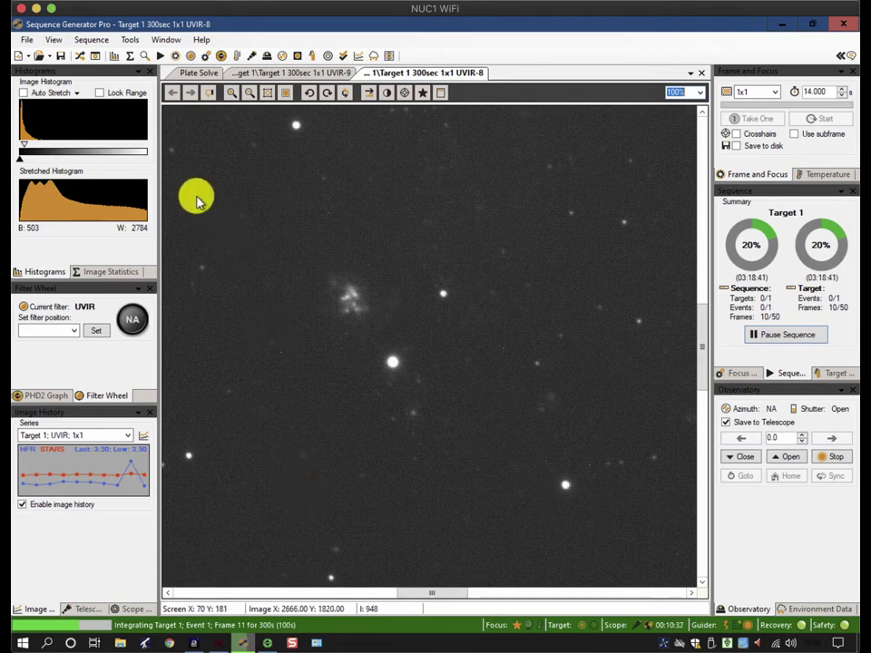
Bring up the Control Panel's automatic meridian flip options to review them
left_click(94, 58)
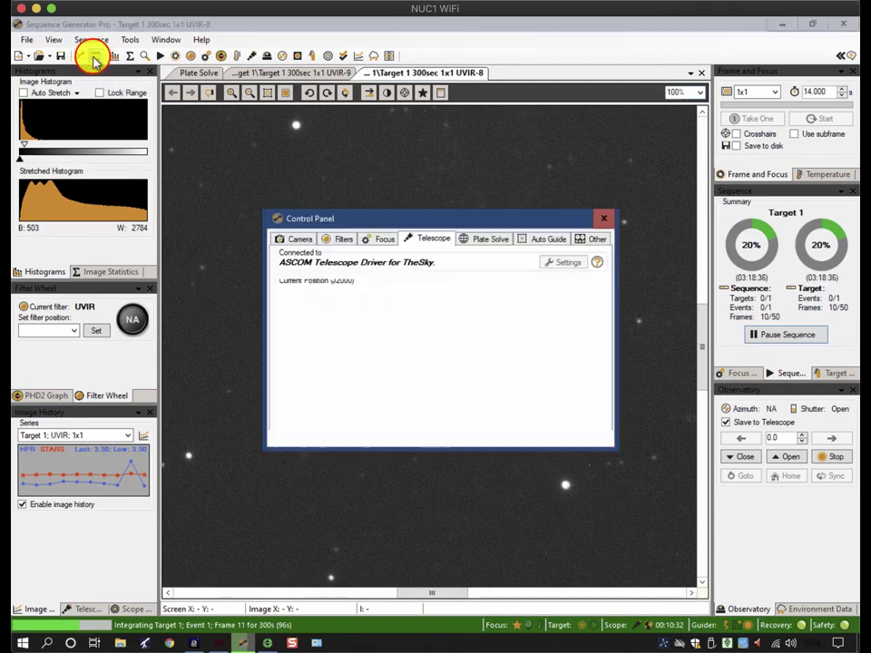
left_click(546, 375)
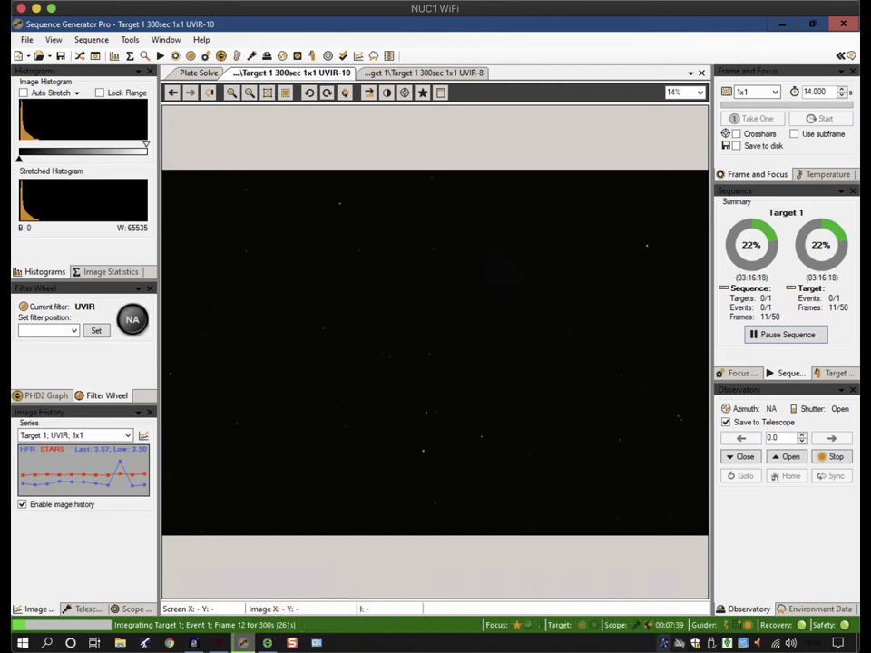
Bring TheSkyX's sky chart forward, showing NGC604 tracked just past the meridian
left_click(216, 641)
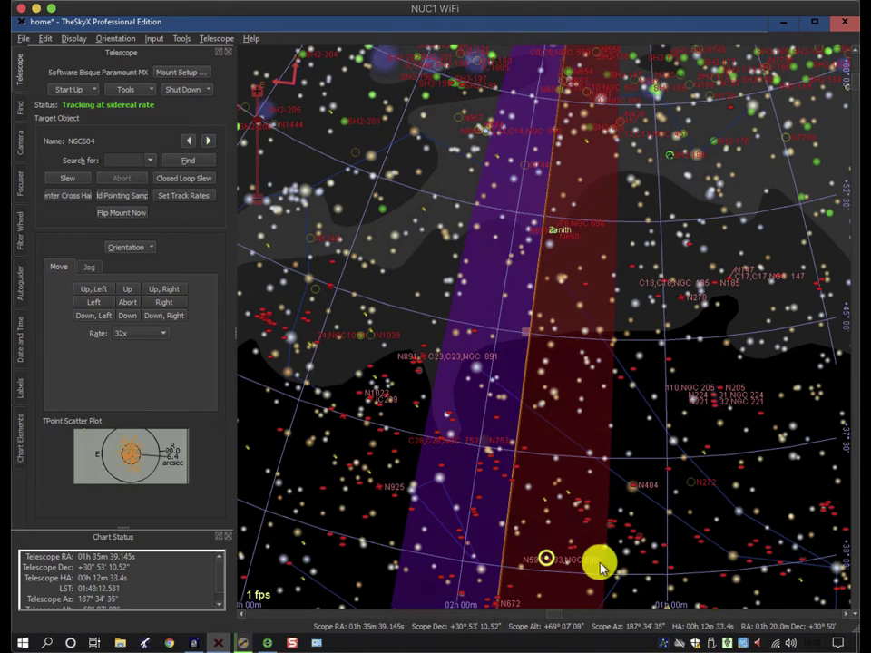
Return to Sequence Generator Pro as the meridian flip stops the guider and slews
left_click(243, 642)
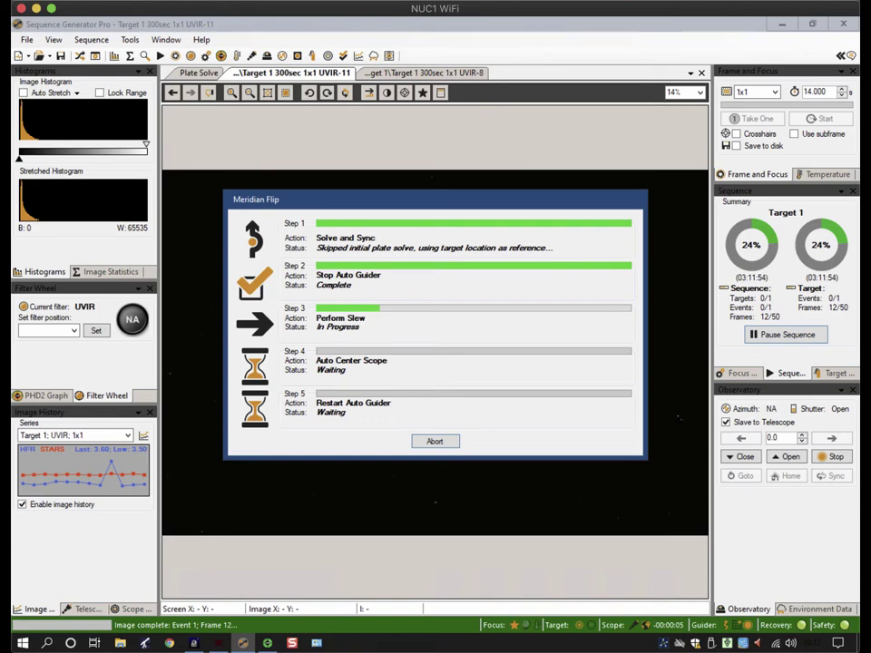
In TheSkyX, hide the Virtual Mount window and zoom out to watch the Paramount MX slew toward NGC604
left_click(217, 642)
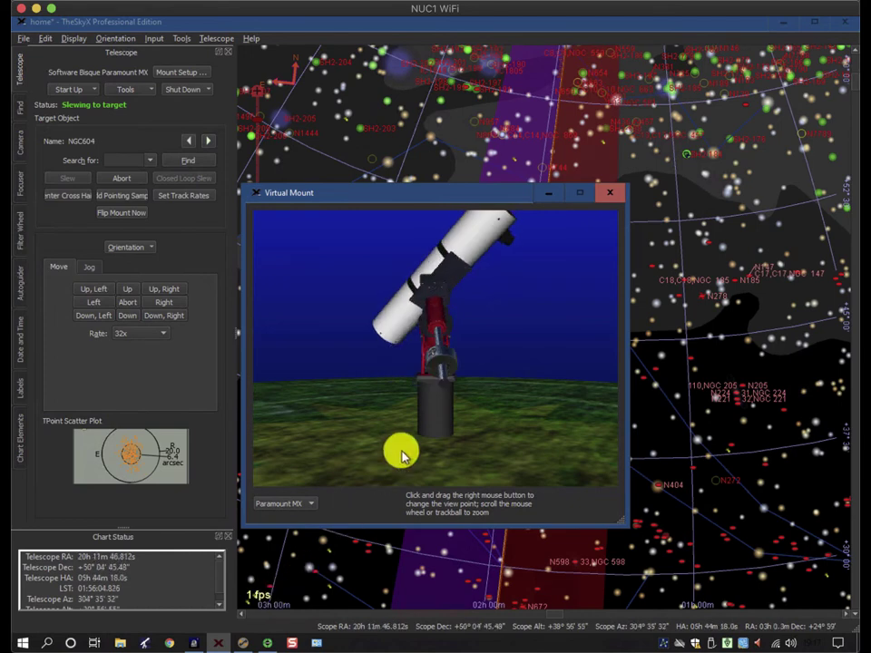
left_click(547, 193)
scroll(484, 286, "down", 5)
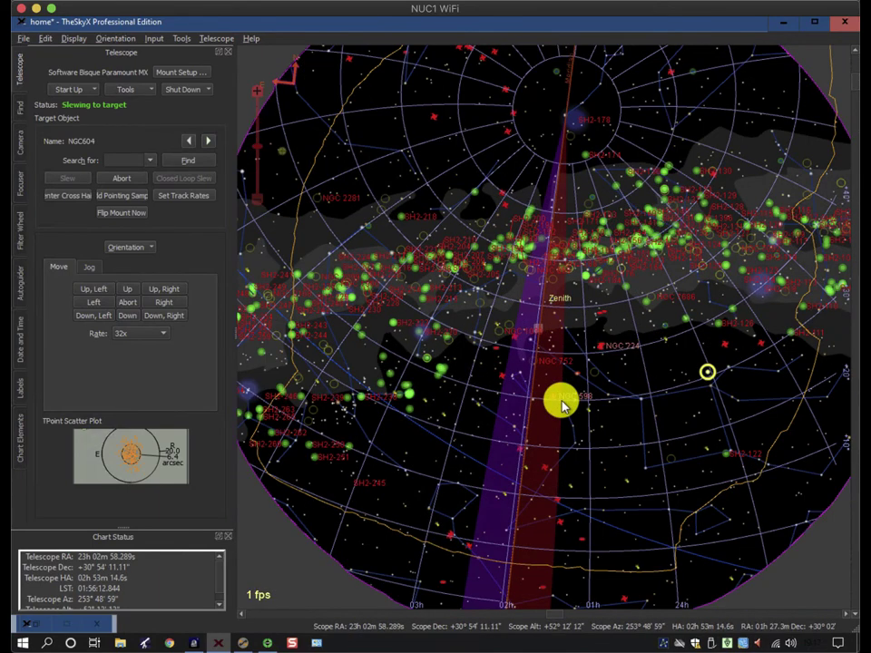
Follow the Meridian Flip dialog in SGP through slew and auto-center until the guider restarts
left_click(242, 642)
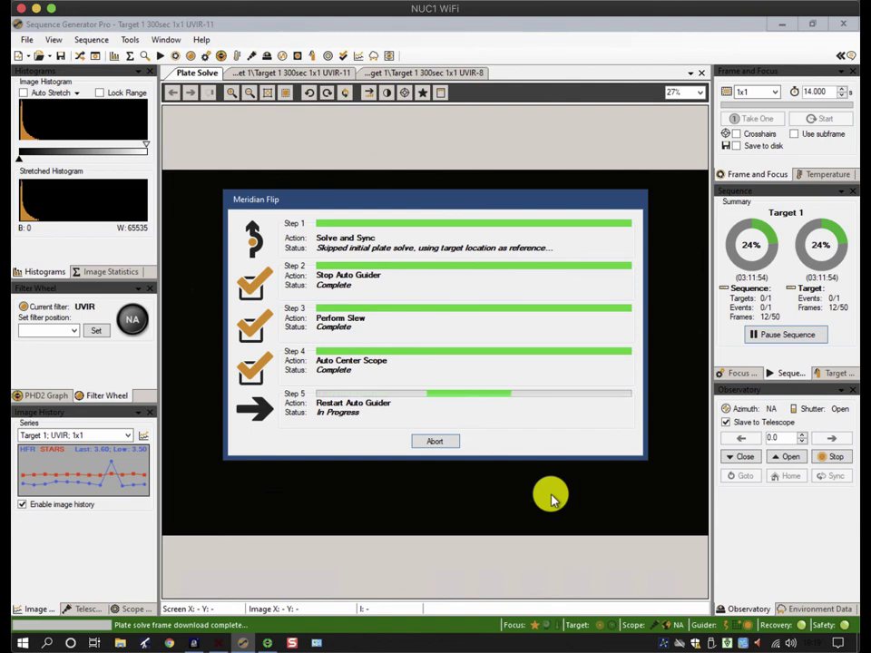
left_click(265, 641)
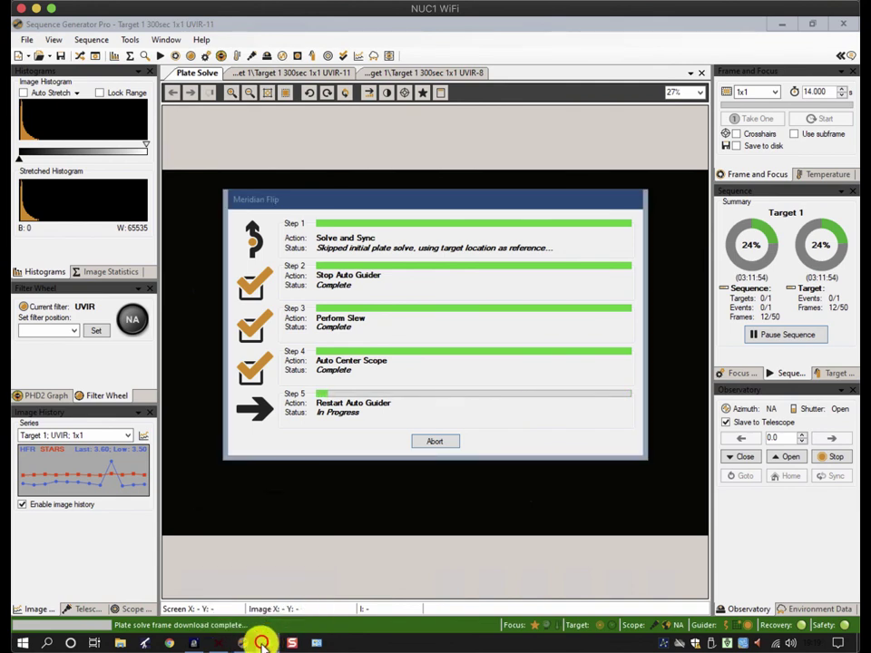
Confirm PHD2 has reacquired the guide star and is guiding at SNR 43.9, then minimize it
left_click(265, 642)
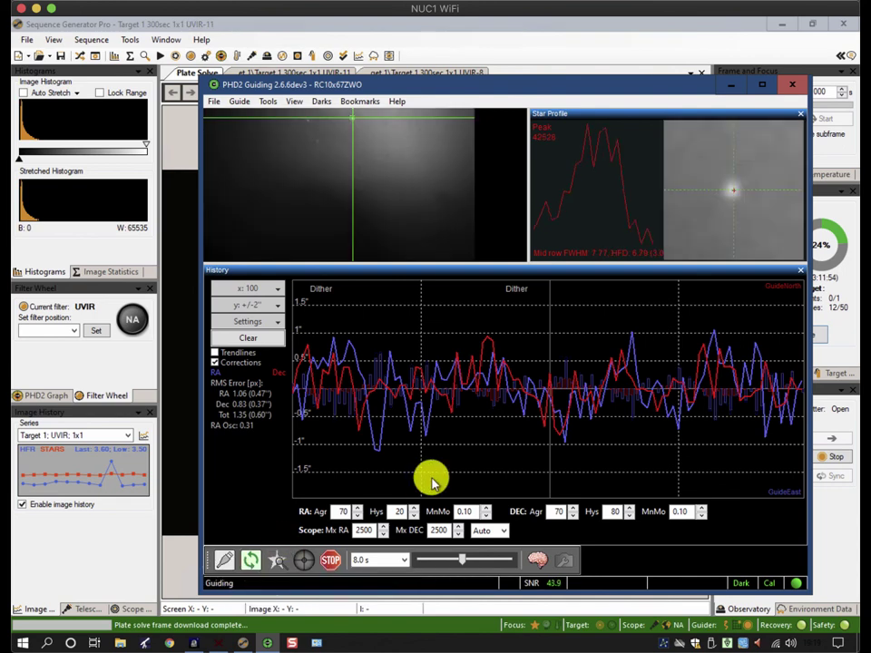
left_click(731, 85)
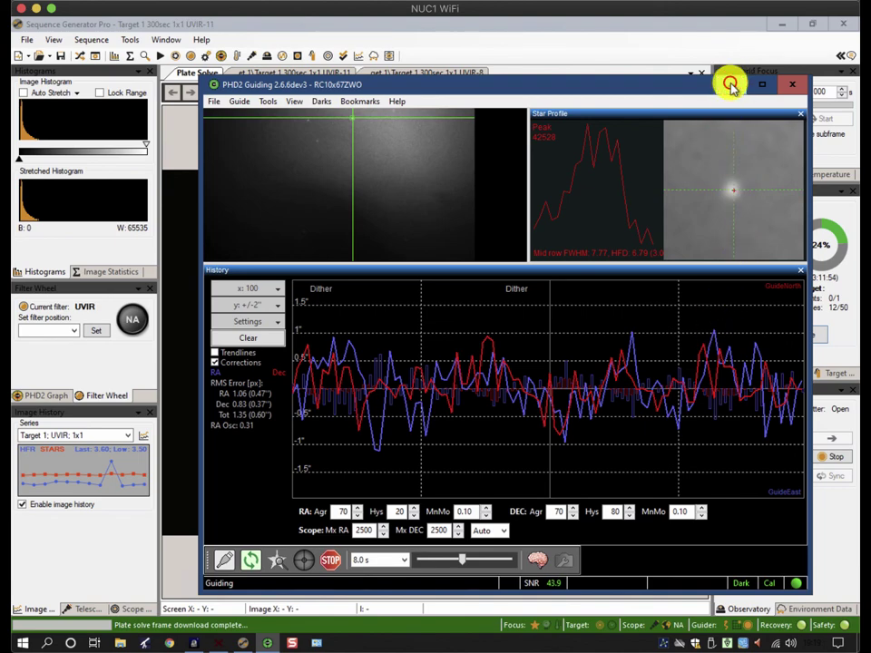